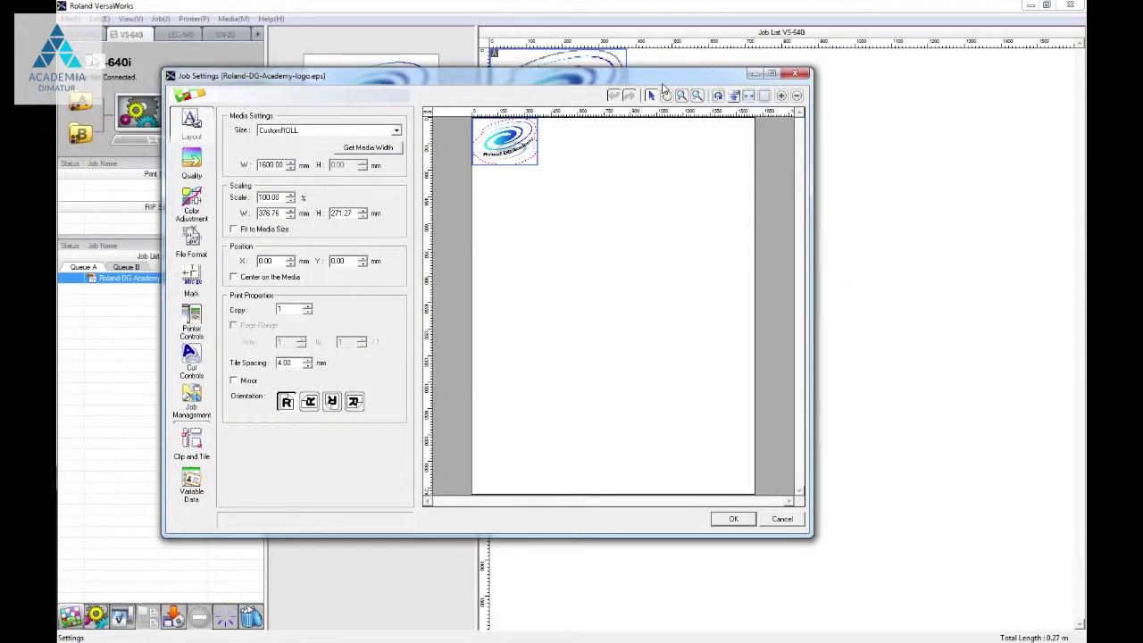
Maximize the job settings window and set the number of copies of the logo to 50.
double_click(662, 83)
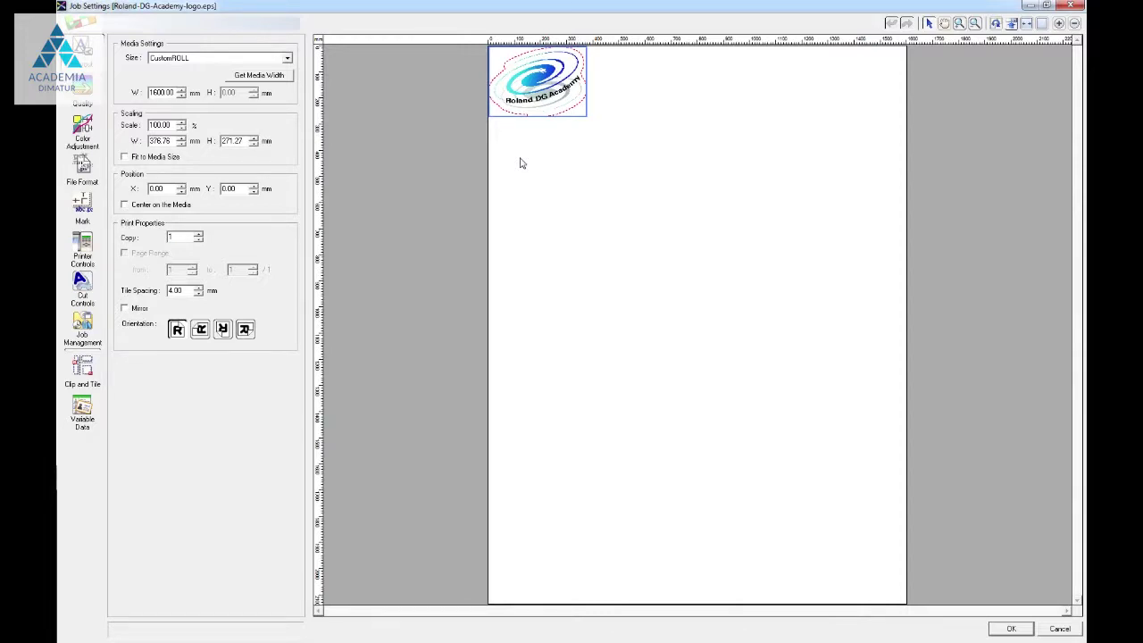
double_click(174, 237)
text(5)
text(0)
key(Return)
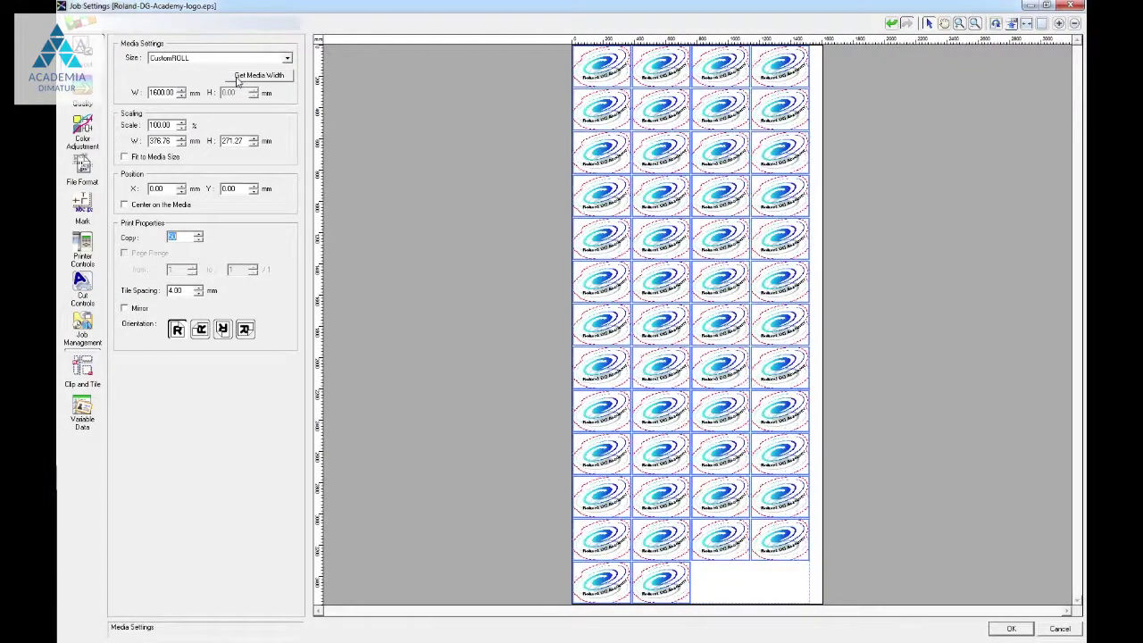
Try to read the media width from the printer, and set the custom roll's width to 1500 mm.
click(254, 79)
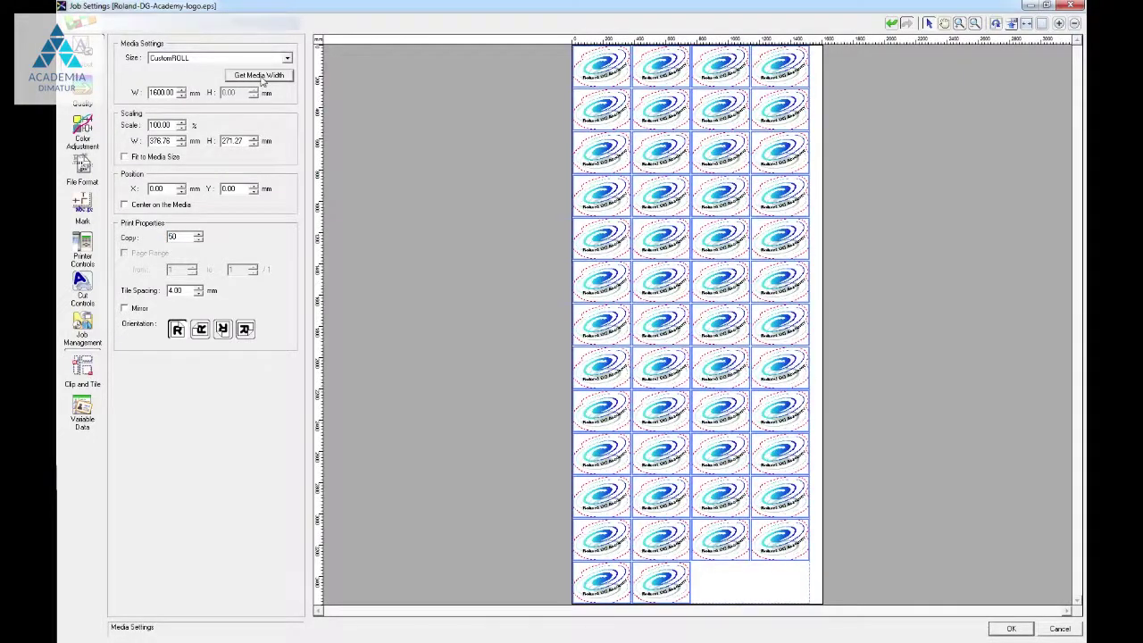
double_click(159, 92)
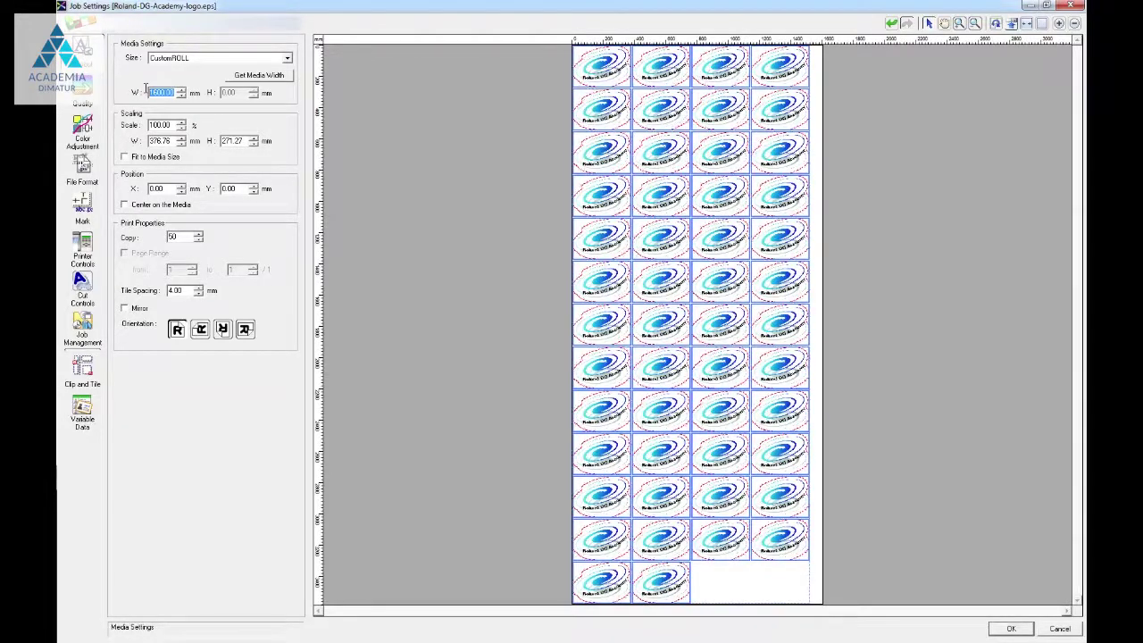
text(1500)
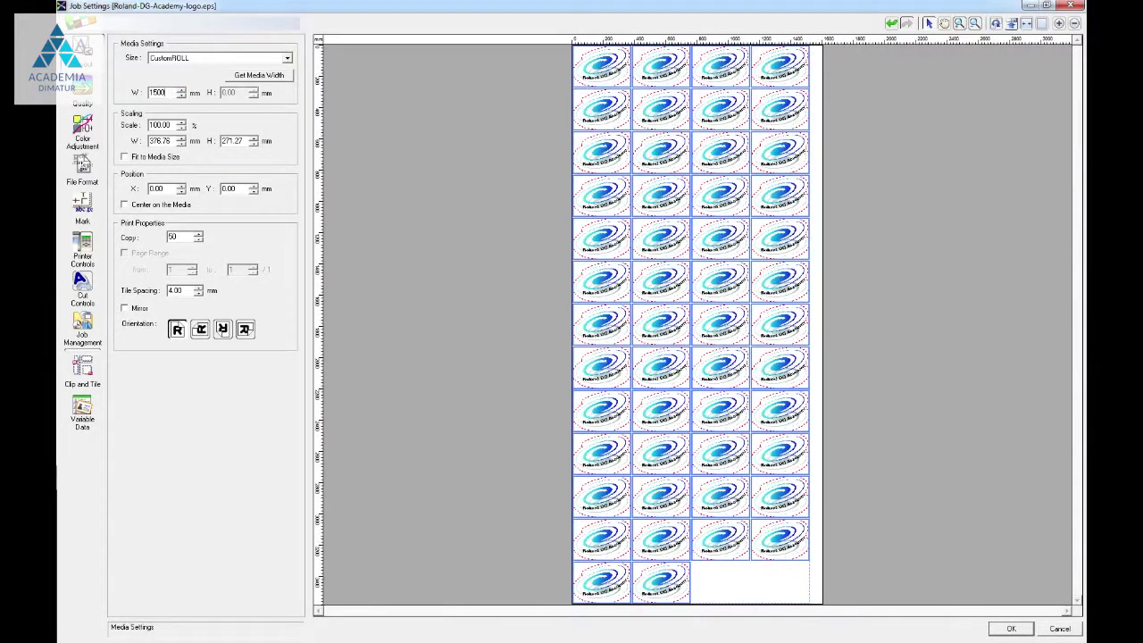
key(Return)
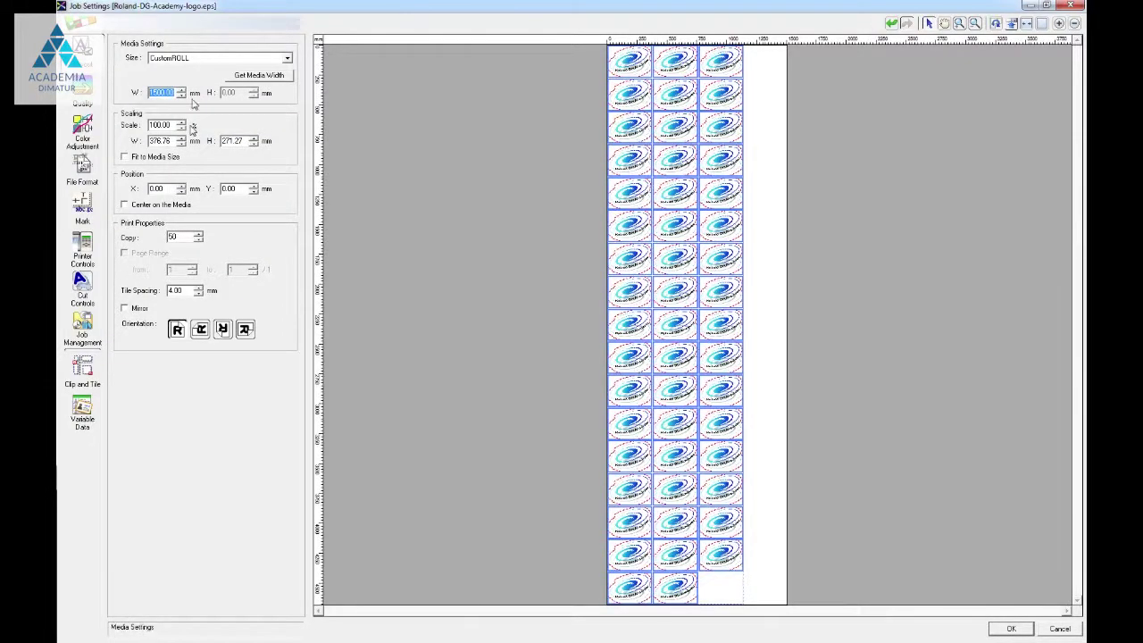
Change the media size to CustomCUT and set the media width to 1500 mm.
click(282, 59)
click(283, 59)
click(204, 59)
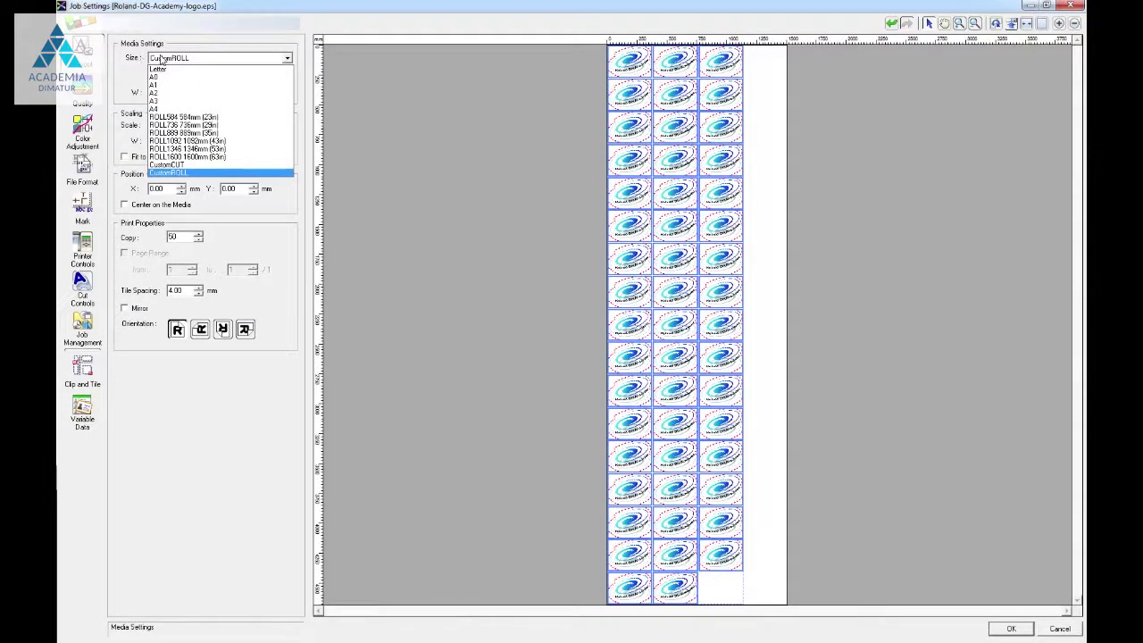
click(185, 165)
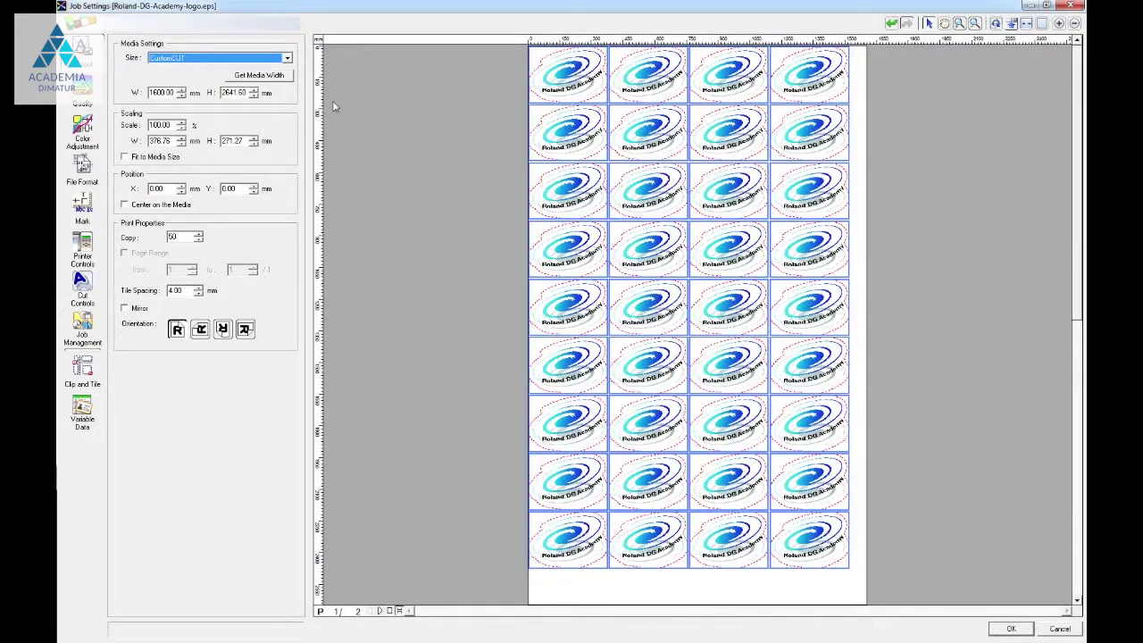
drag(175, 92, 162, 93)
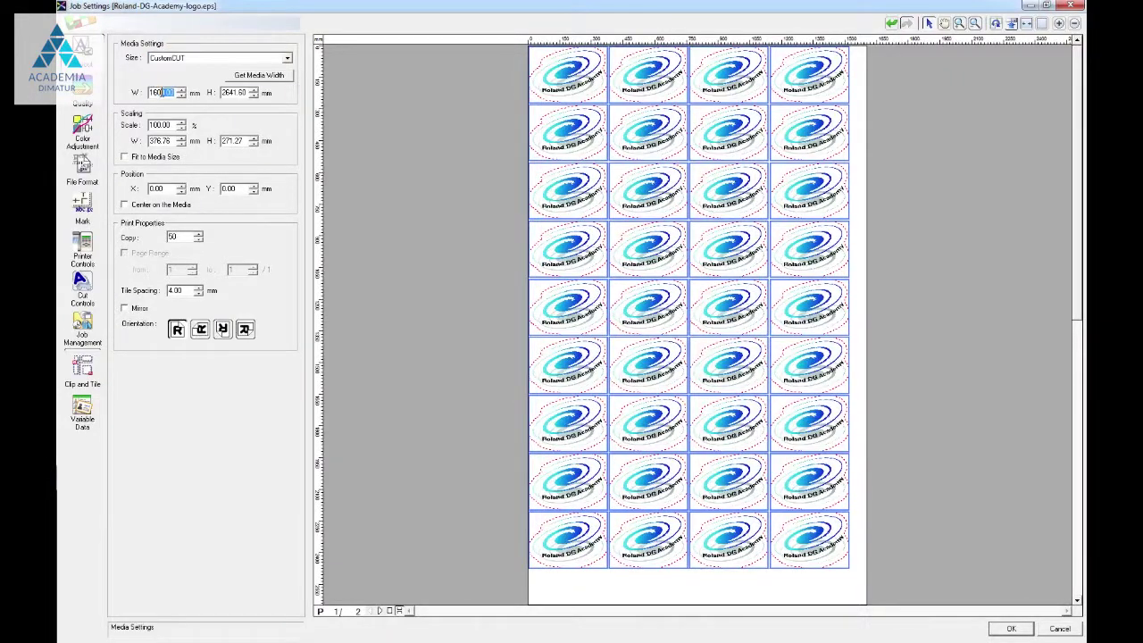
right_click(165, 97)
click(162, 93)
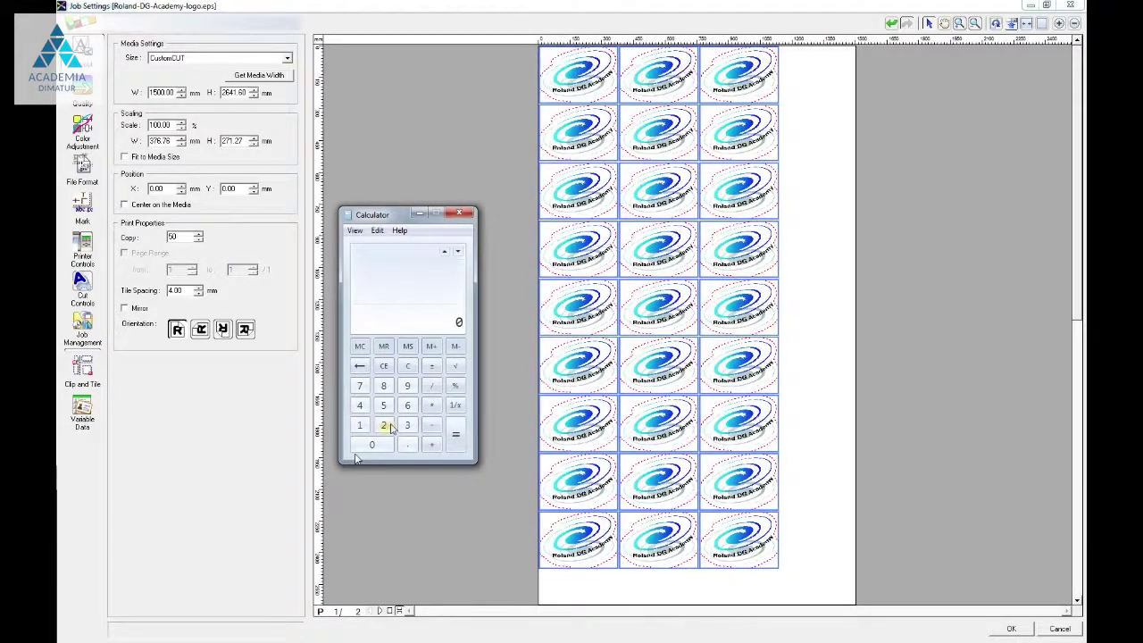
In Calculator, work out the height of three logo rows plus two tile gaps as 272 × 3 + 8.
text(272)
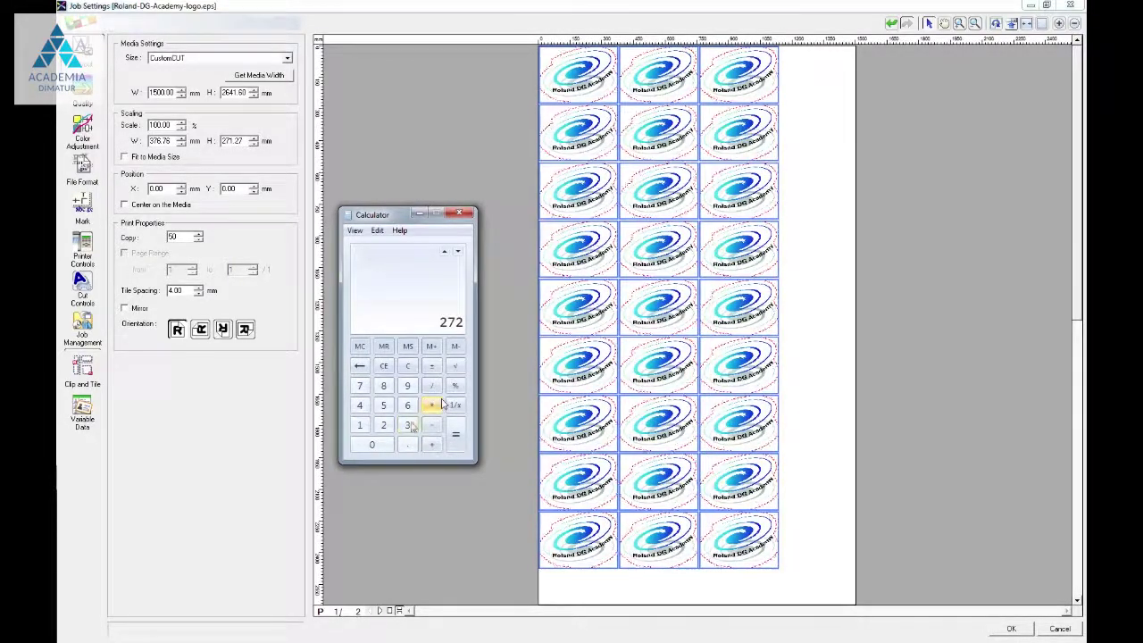
click(431, 404)
text(3)
key(Return)
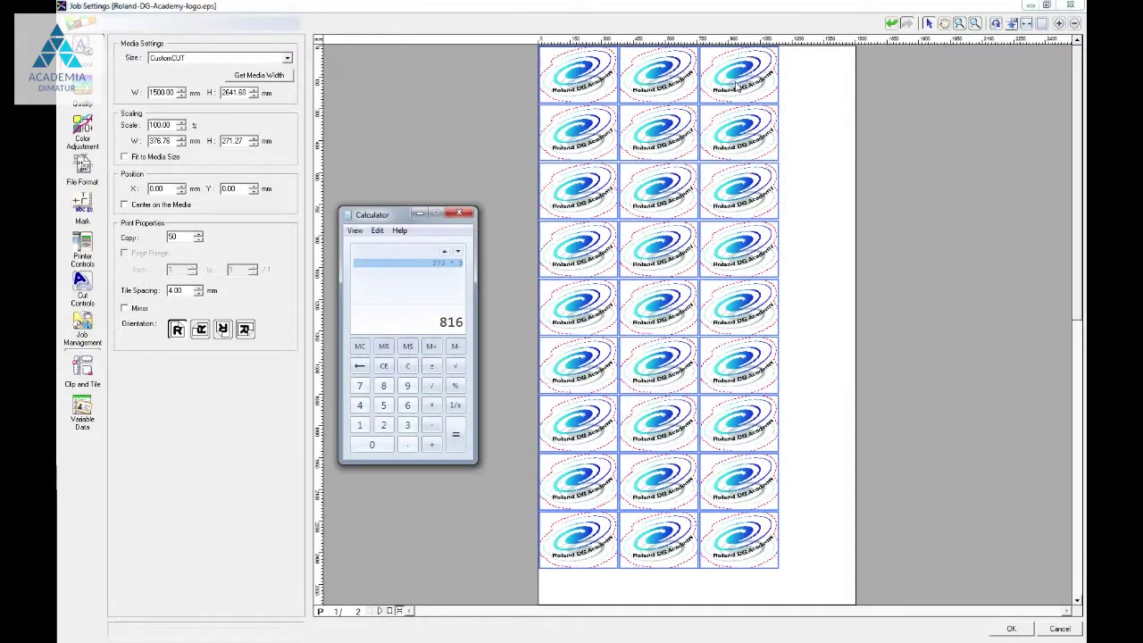
drag(185, 290, 155, 292)
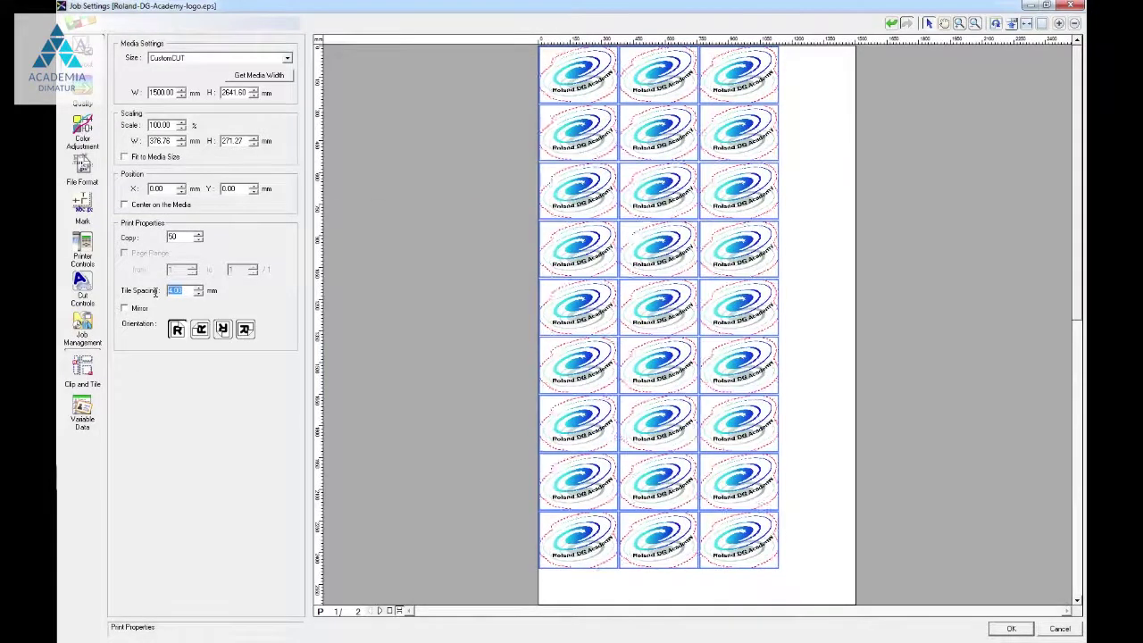
key(alt+Tab)
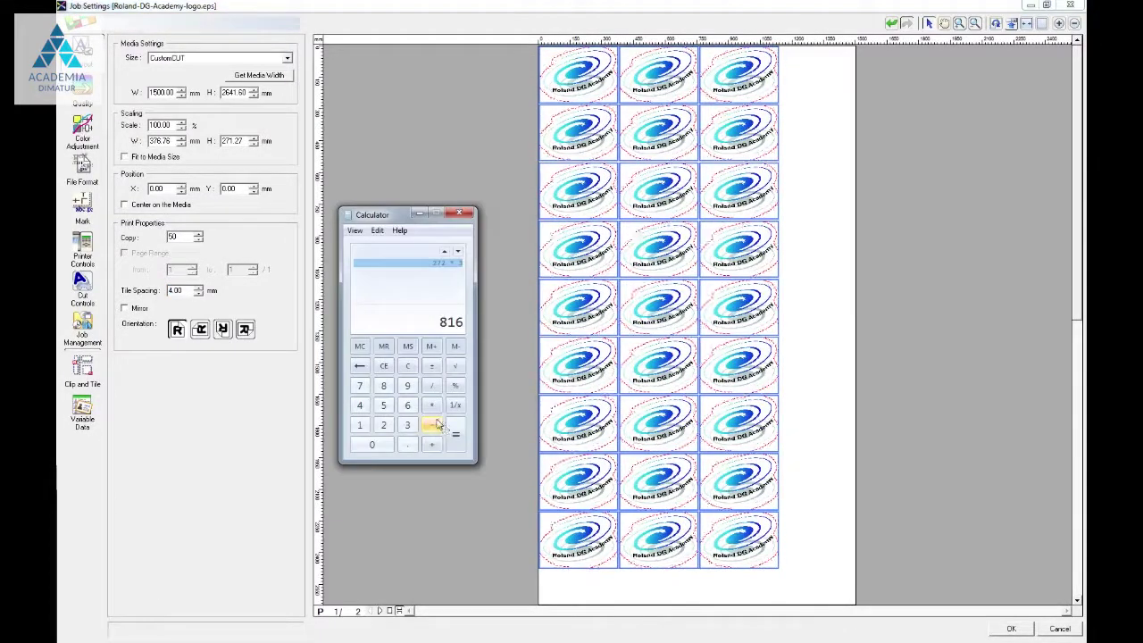
click(452, 437)
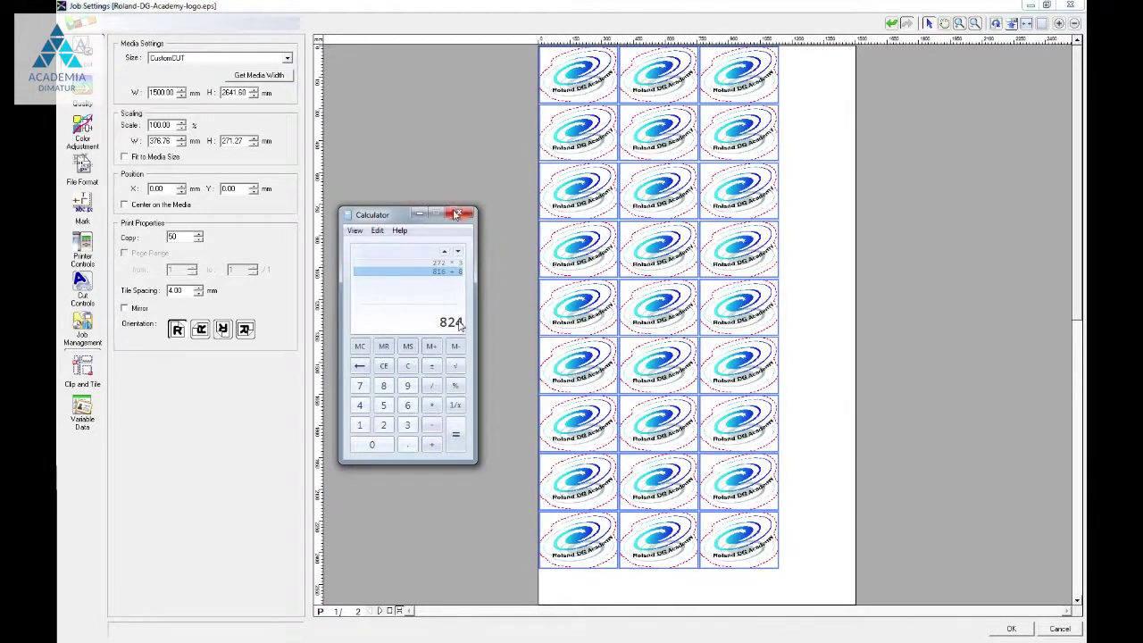
Minimize Calculator and set the CustomCUT media height to 825 mm in the job settings.
click(419, 214)
click(231, 127)
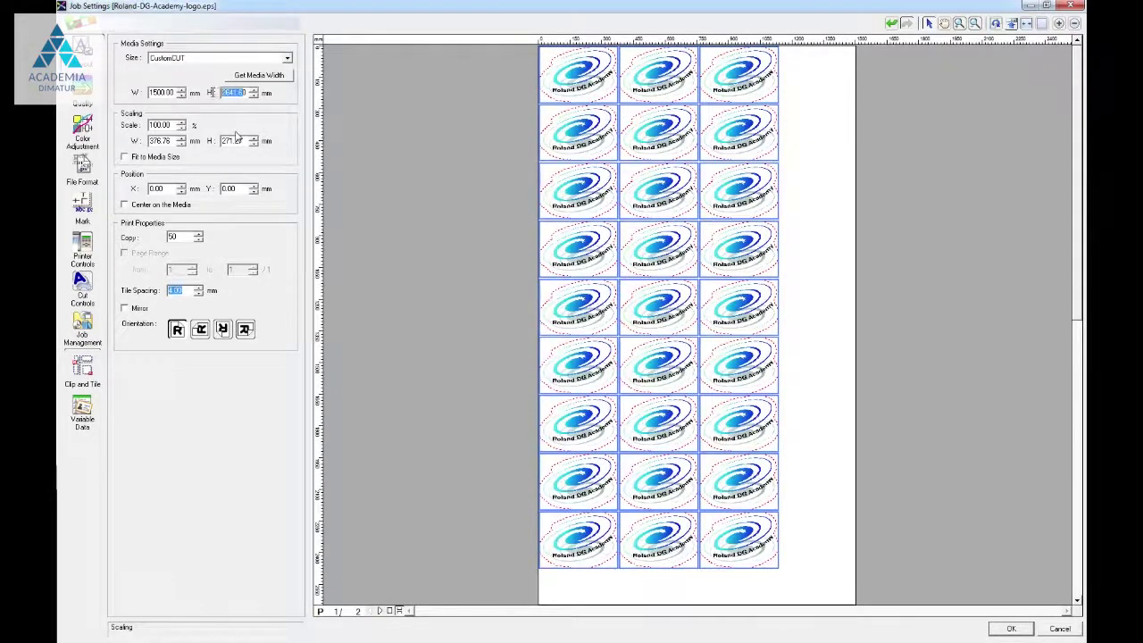
drag(247, 93, 210, 95)
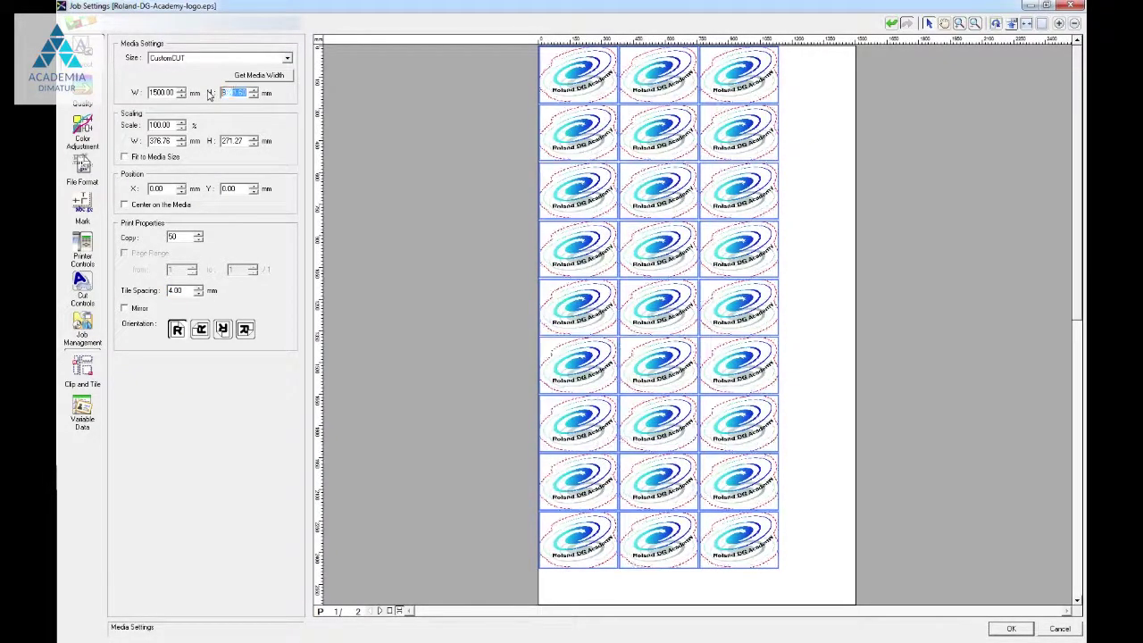
text(825)
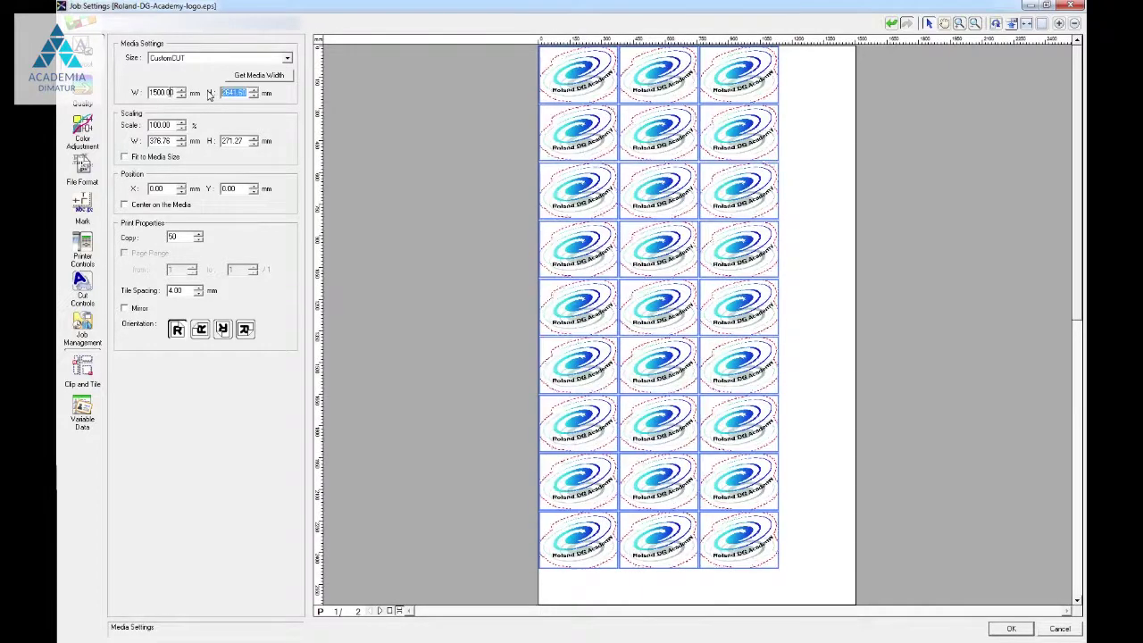
click(169, 93)
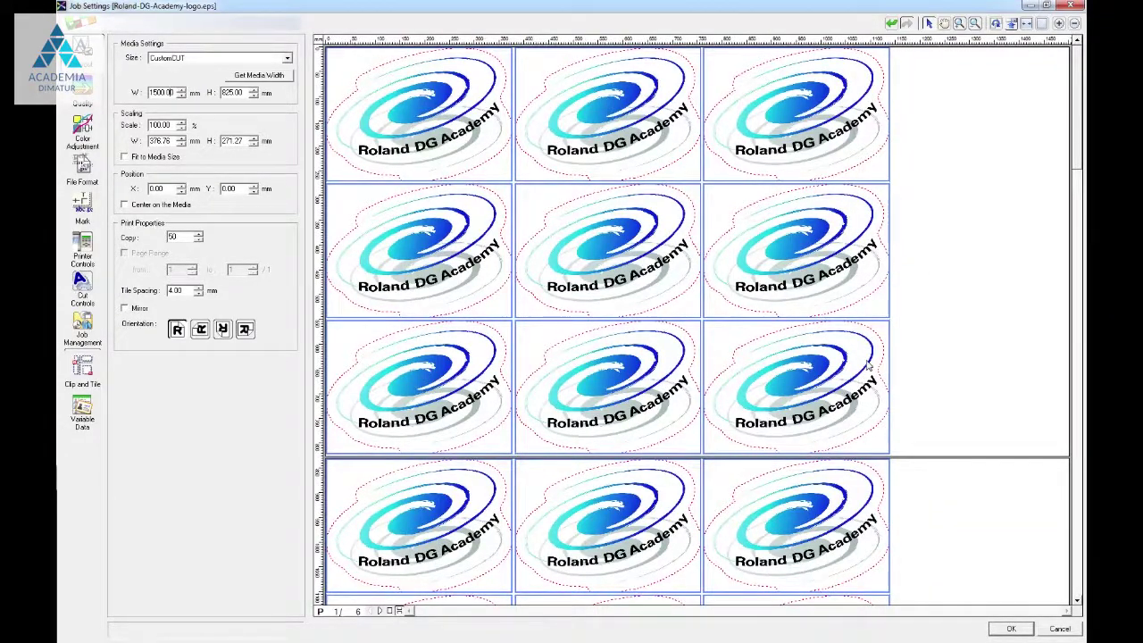
click(1075, 24)
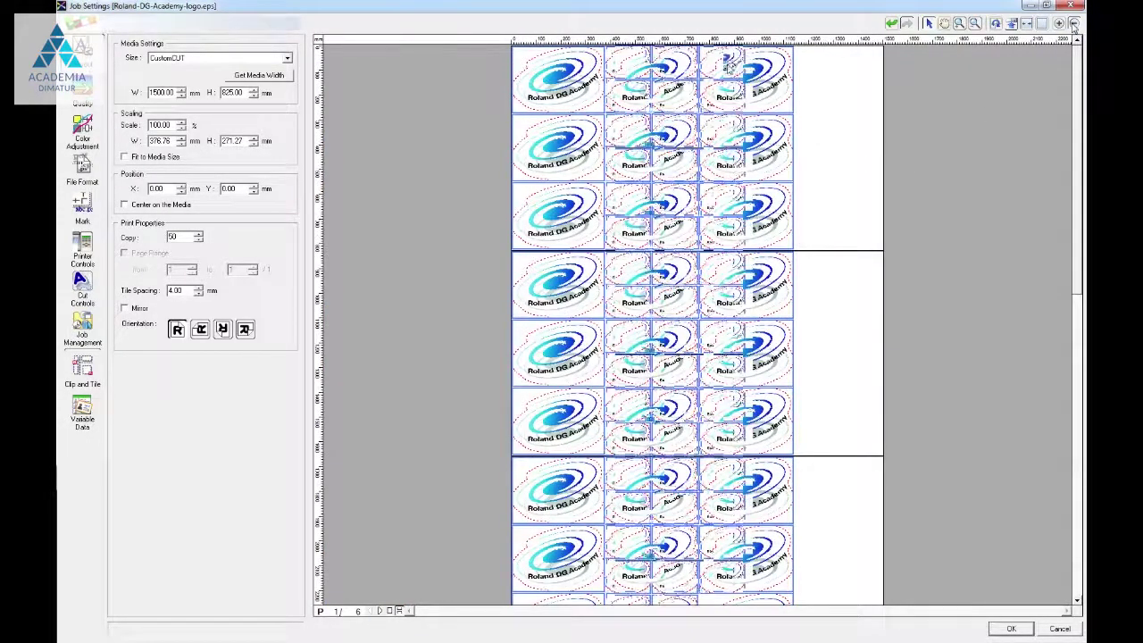
click(797, 135)
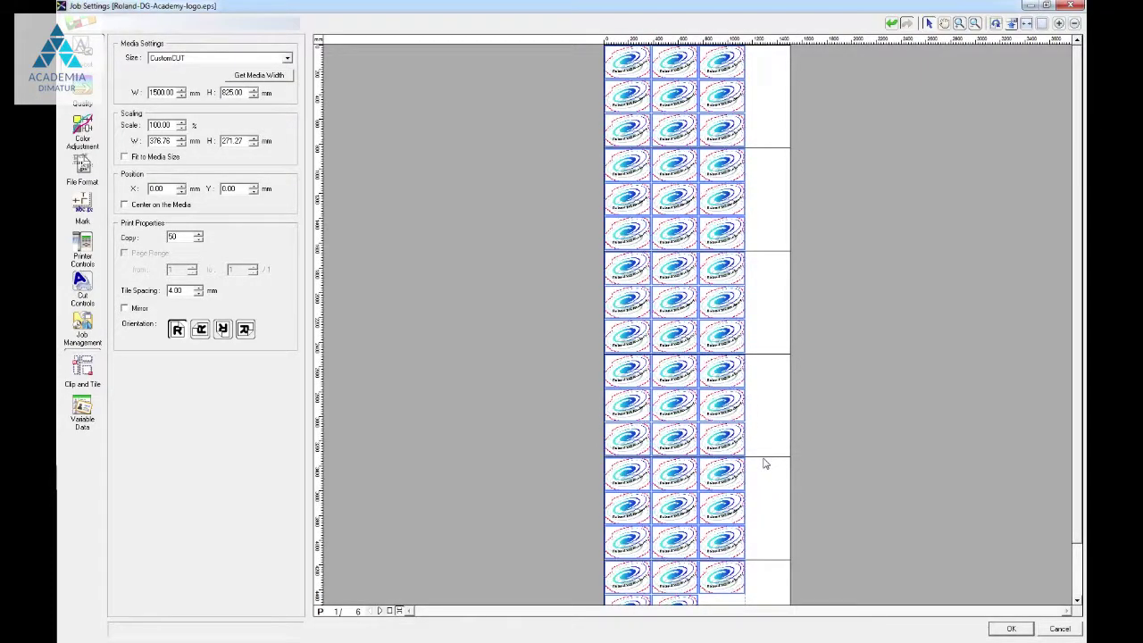
click(161, 92)
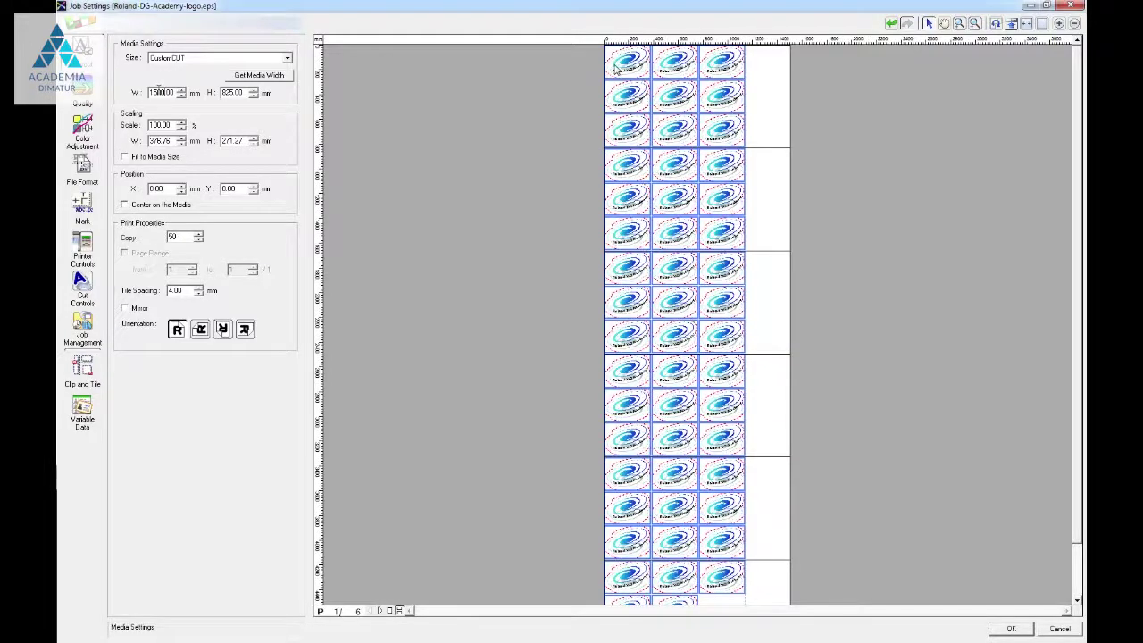
key(Tab)
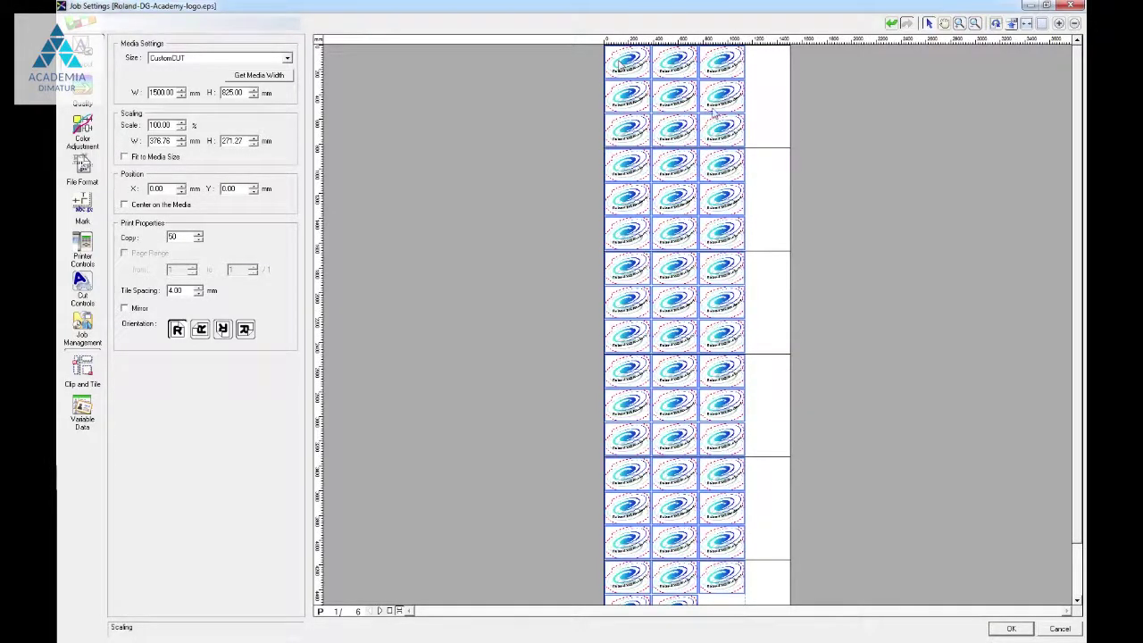